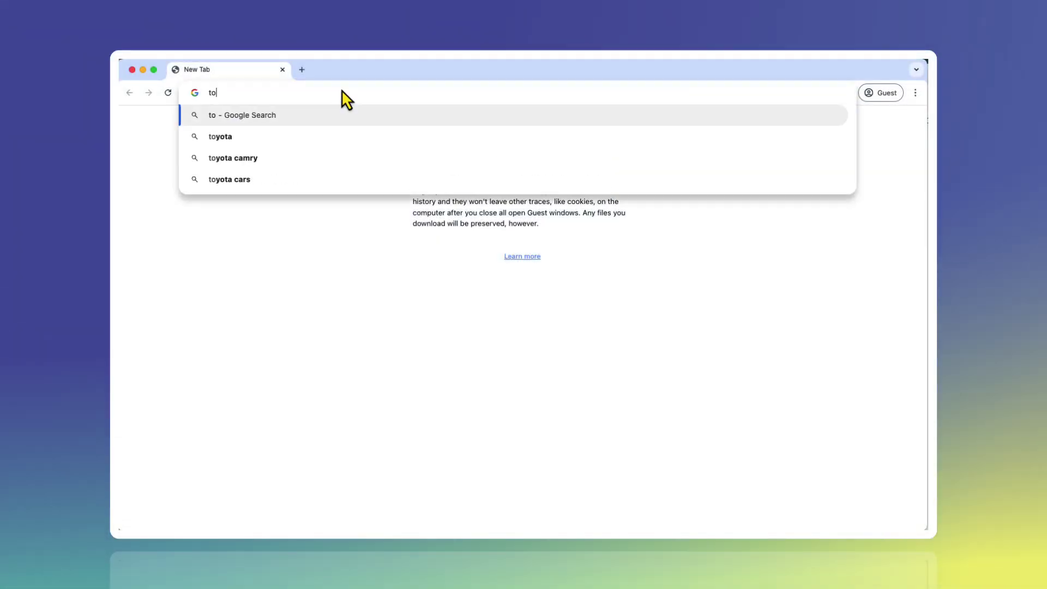
type("ddleapp.com")
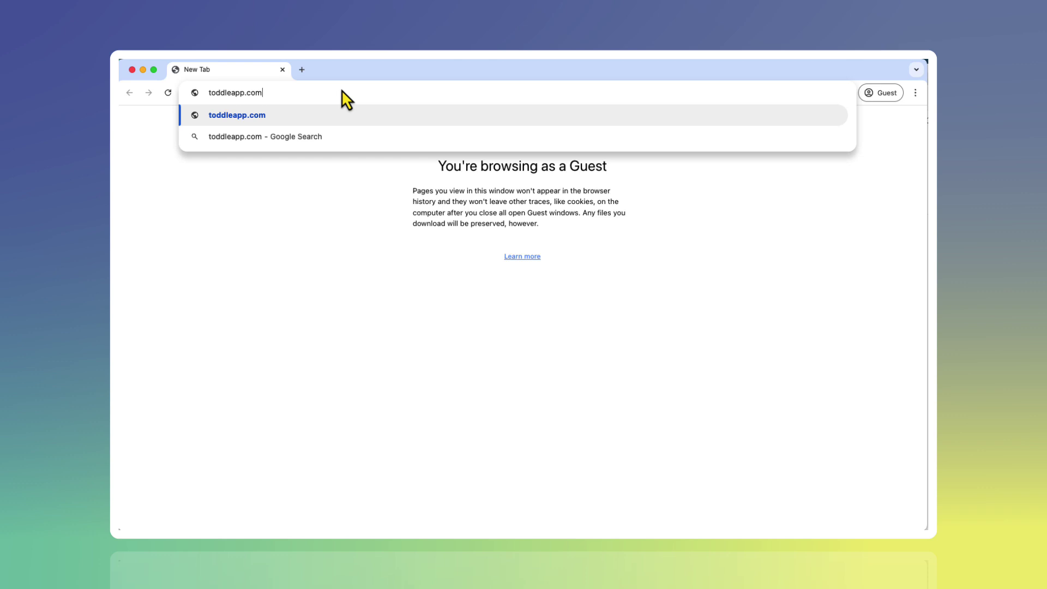
Load toddleapp.com and bring up its teacher, student and family sign-in page.
key("Return")
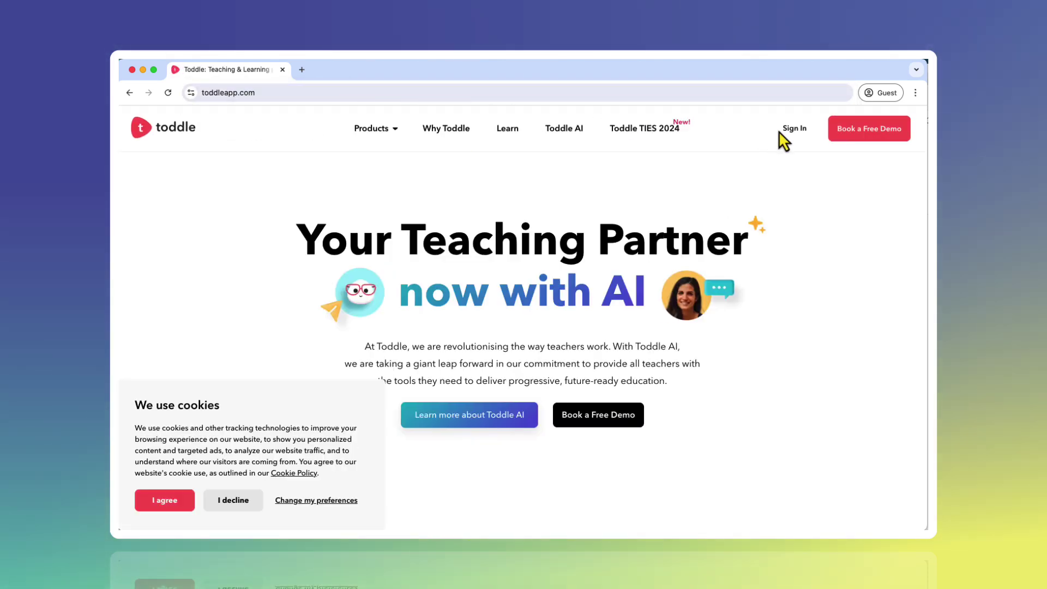
left_click(796, 132)
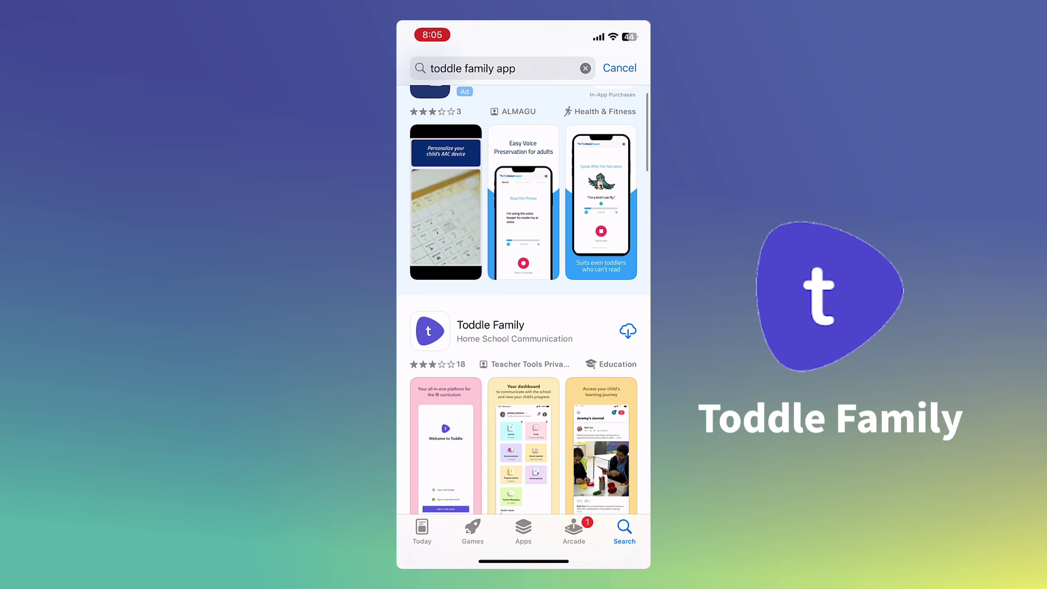
scroll(524, 295, "down", 3)
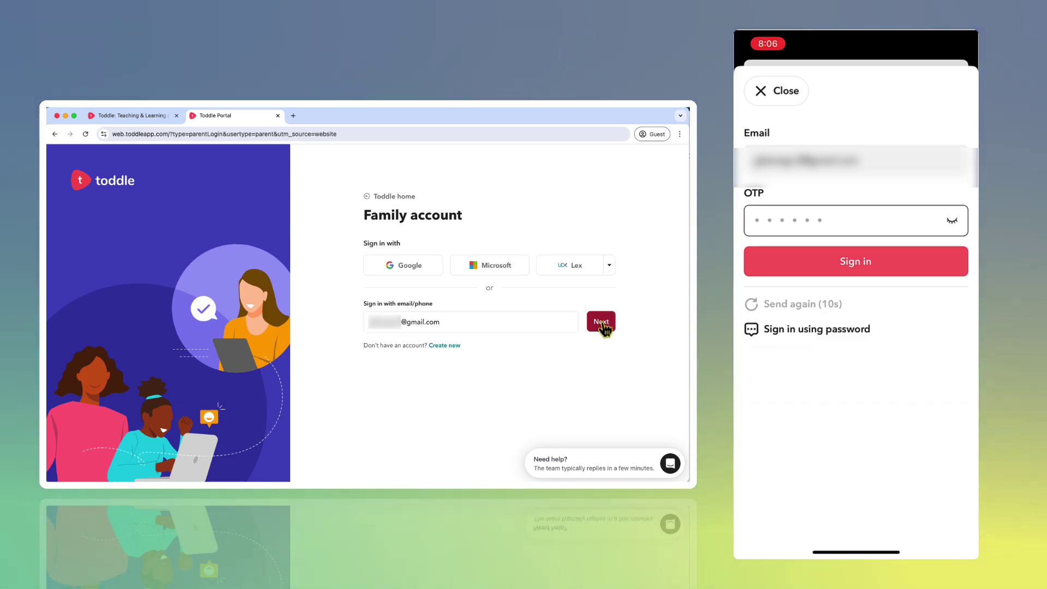
Request an emailed one-time code, open it in Gmail, and sign in to the family dashboard.
left_click(601, 321)
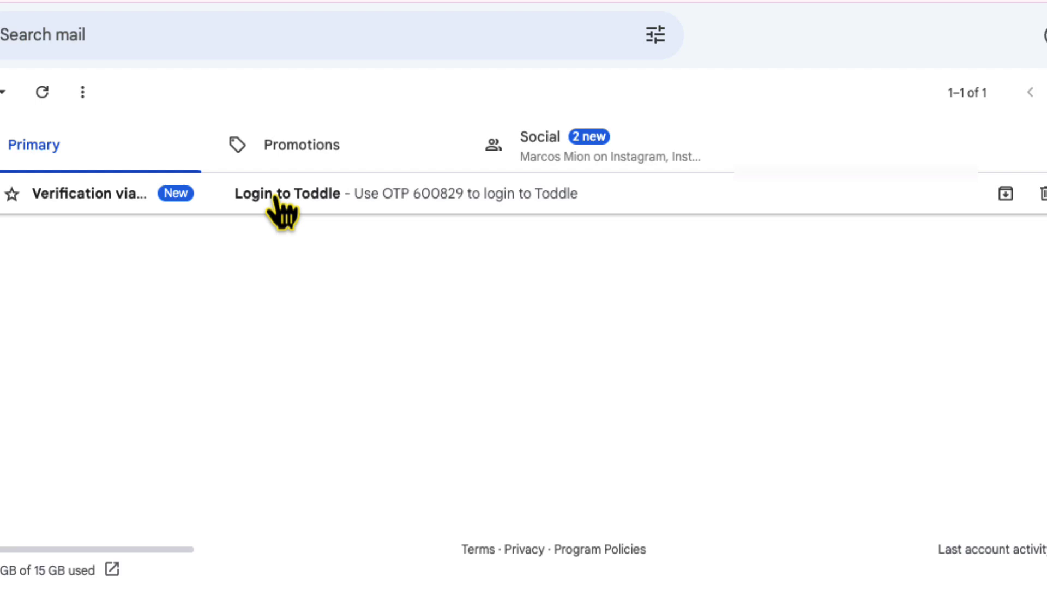
left_click(280, 201)
scroll(868, 491, "down", 2)
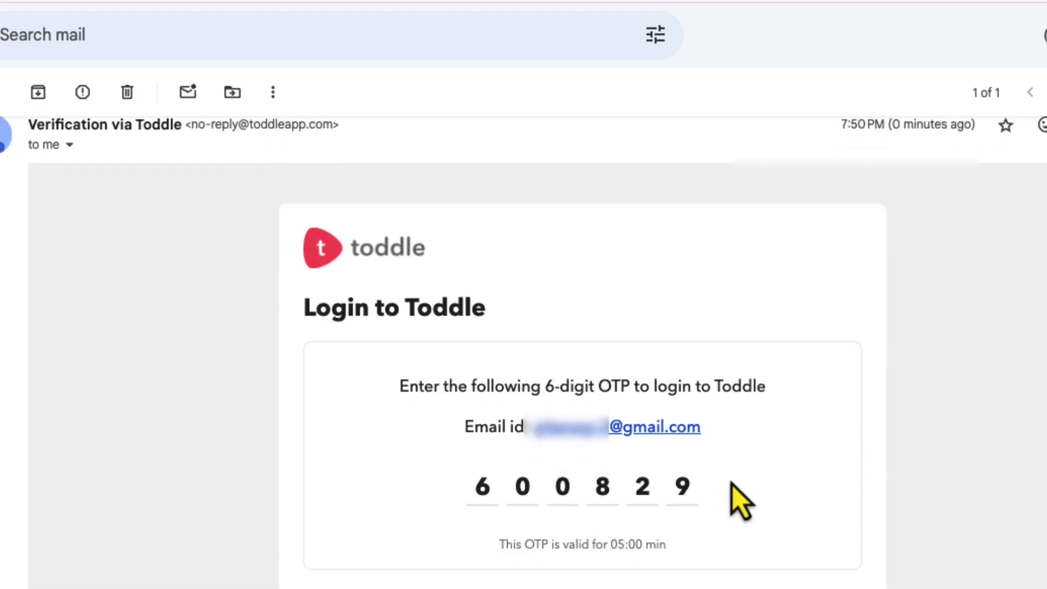
left_click_drag(728, 494, 461, 476)
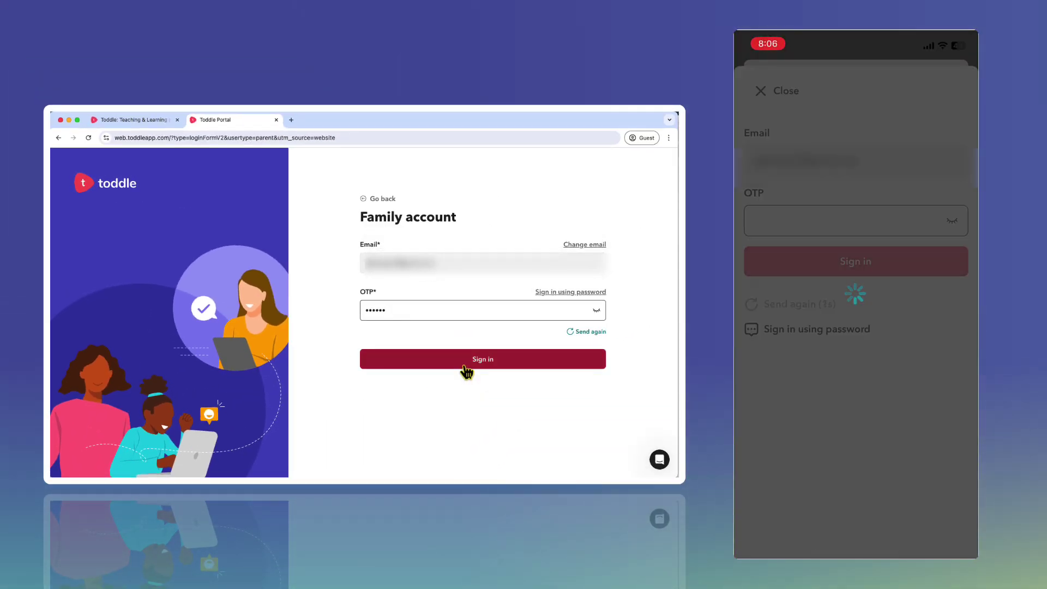
left_click(464, 366)
scroll(623, 404, "down", 2)
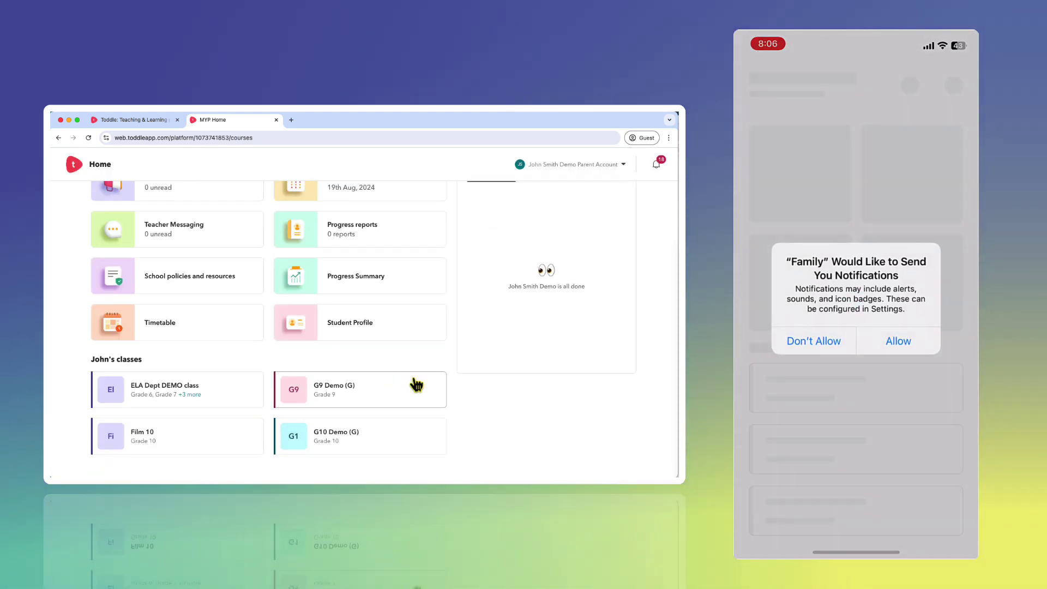